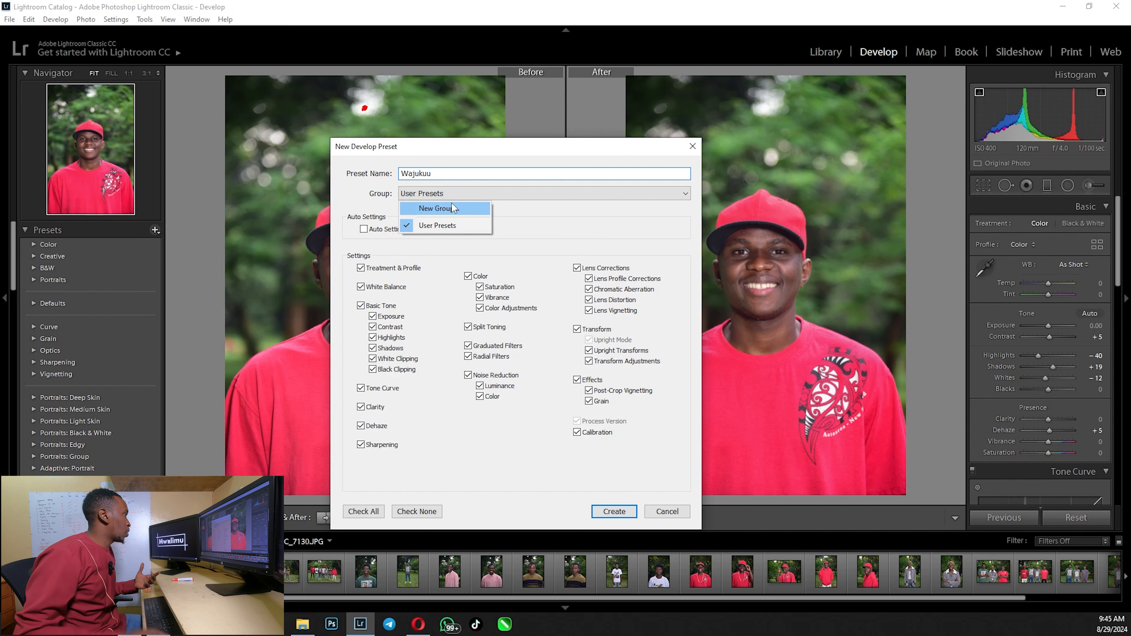
Create the Wajukuu preset with all settings included, in a new preset group named Mwalimu Presets
click(451, 204)
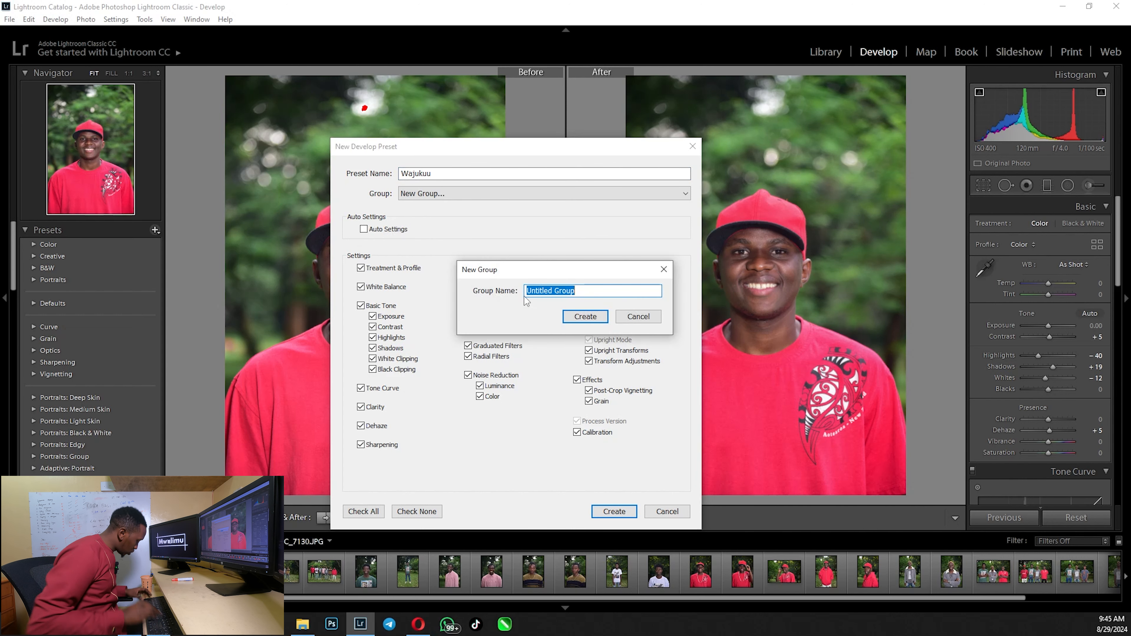
text(Mwalimu Presets)
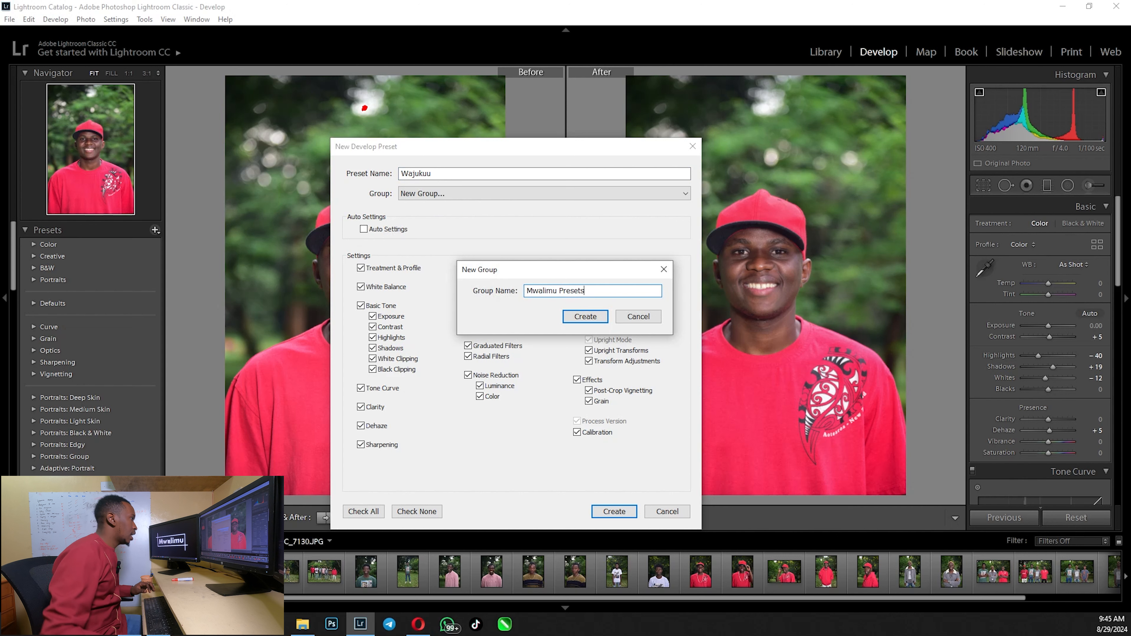
click(573, 318)
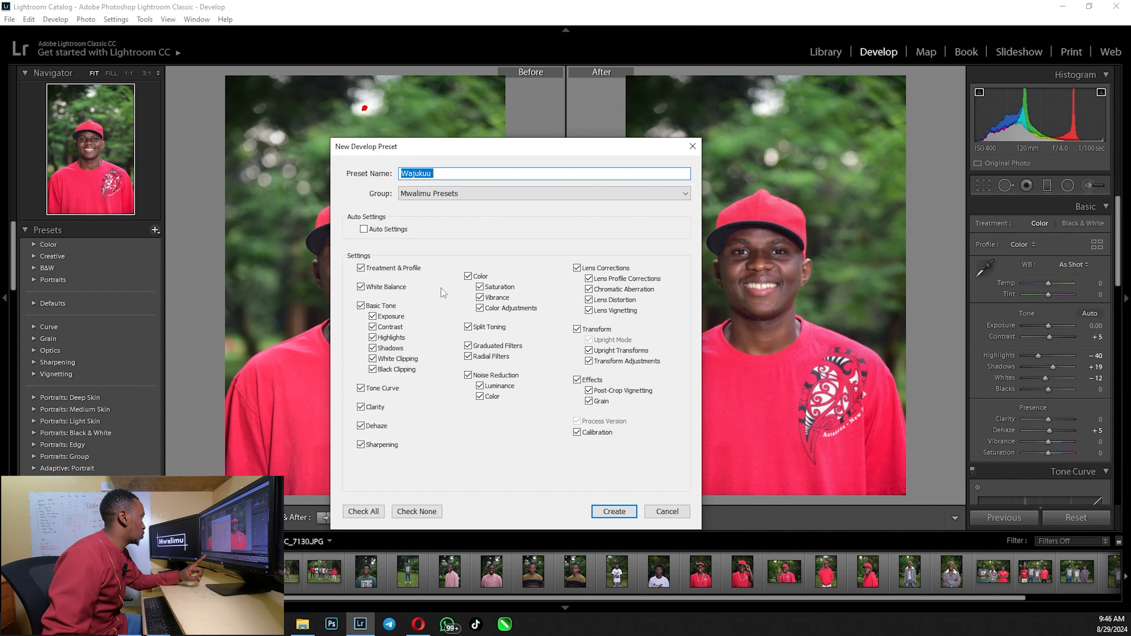
click(376, 512)
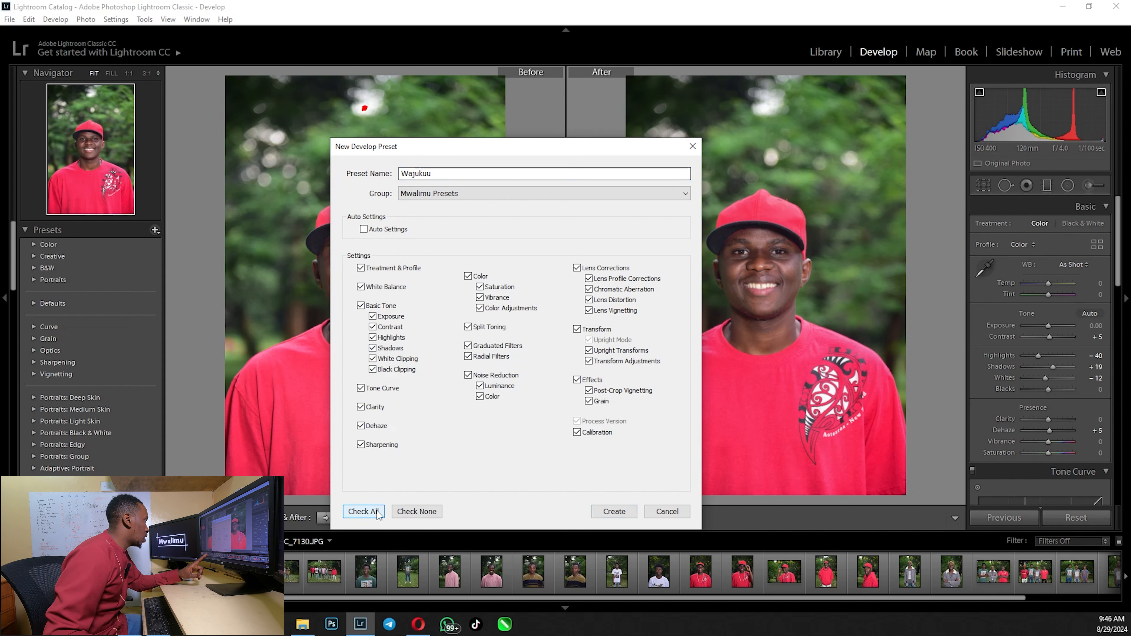
click(614, 511)
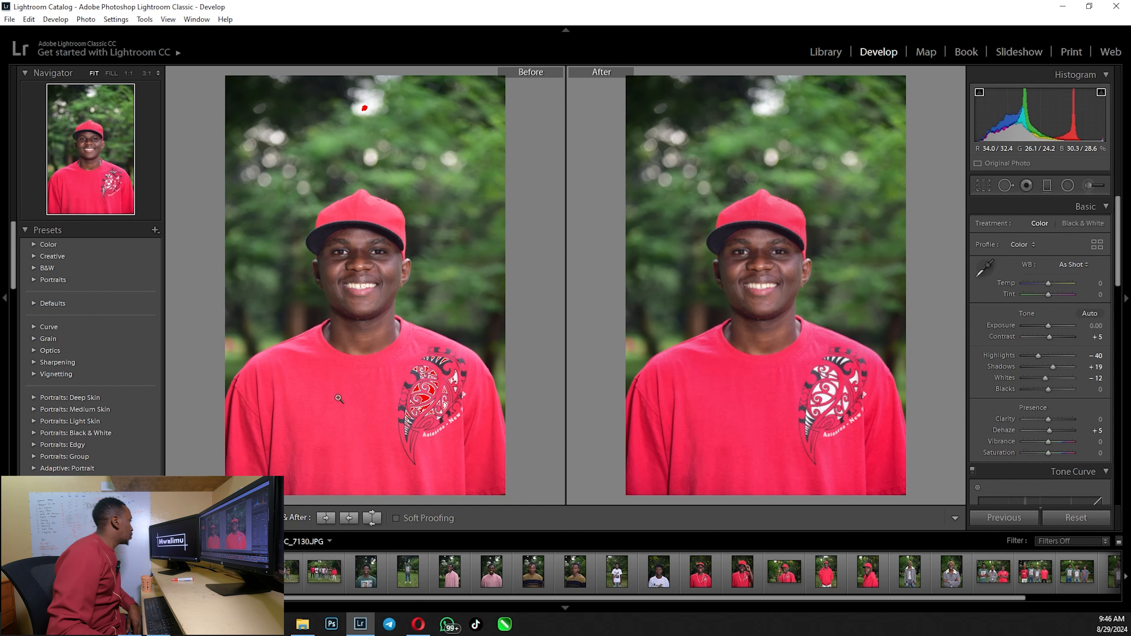
Apply the Wajukuu preset from the Mwalimu Presets group to photo DSC_7132
scroll(133, 438, down, 10)
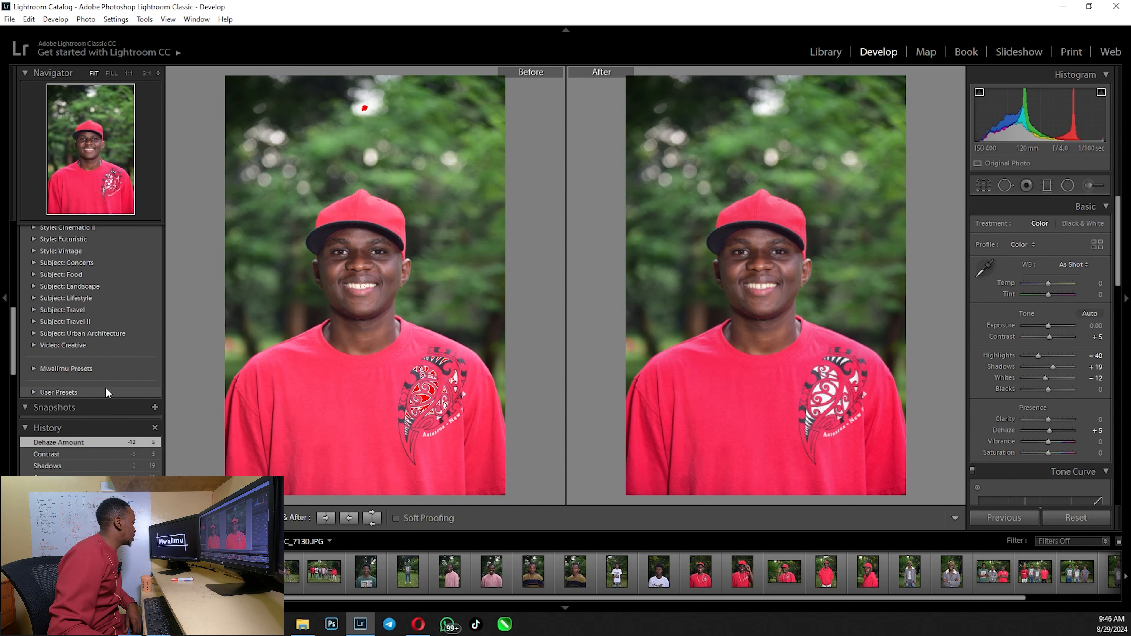
click(35, 367)
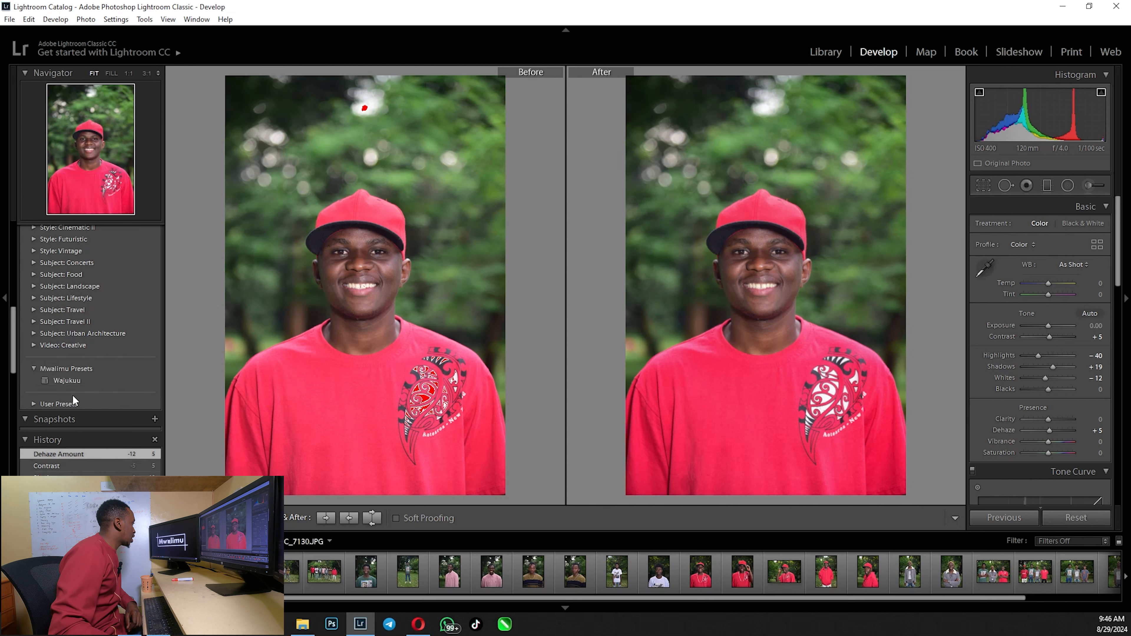
click(115, 571)
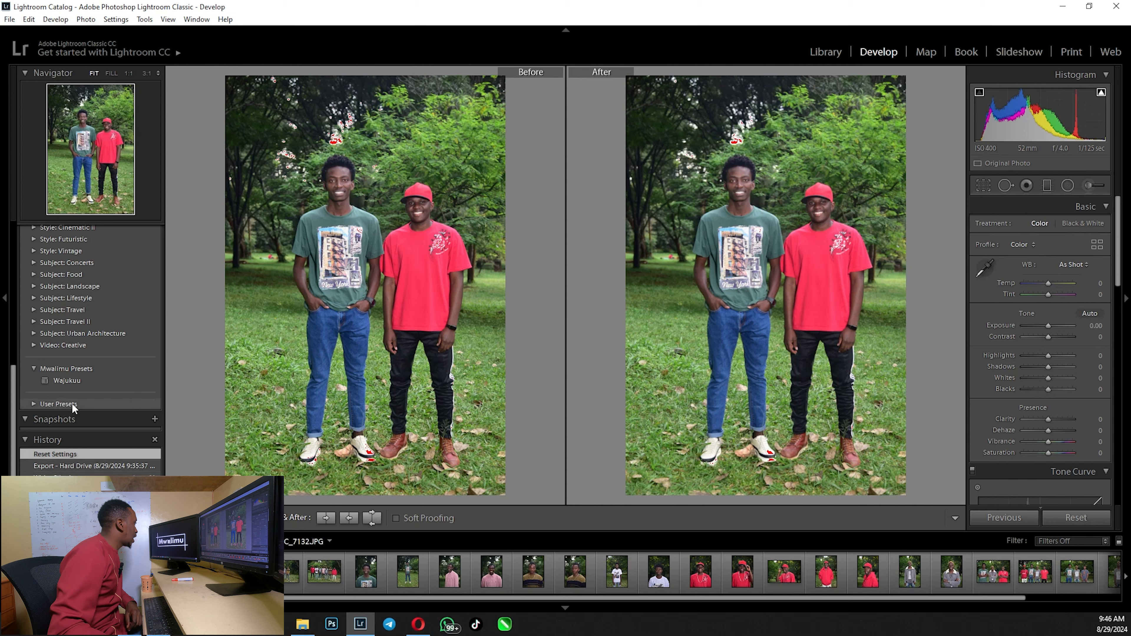
click(65, 381)
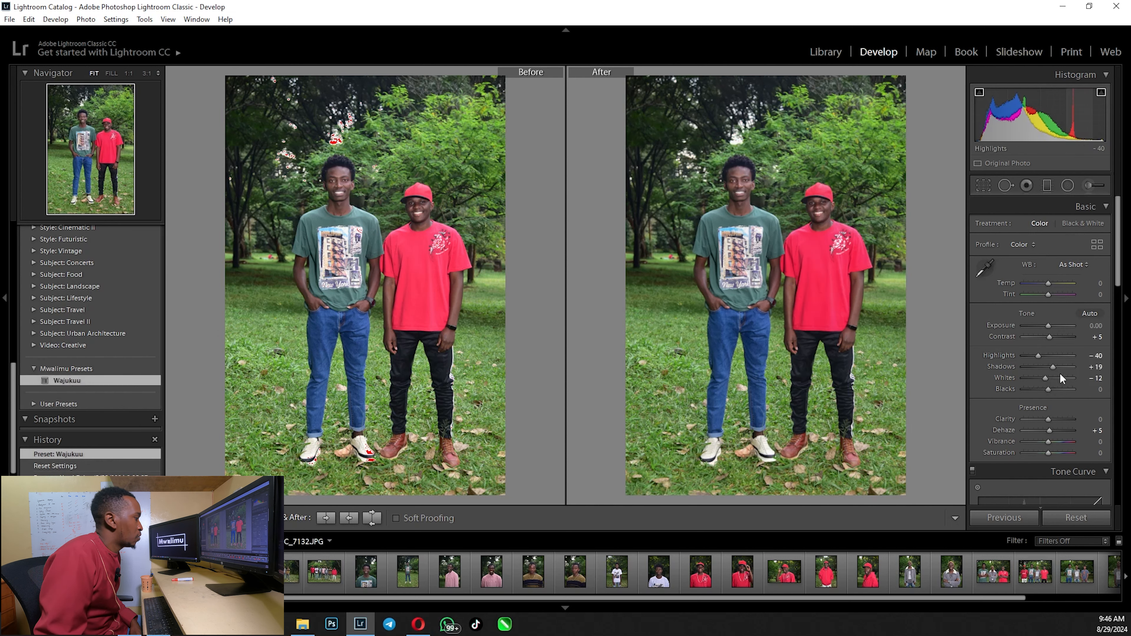
Select the whole run of photos from DSC_7132 through DSC_7200 in the filmstrip
drag(376, 599, 530, 600)
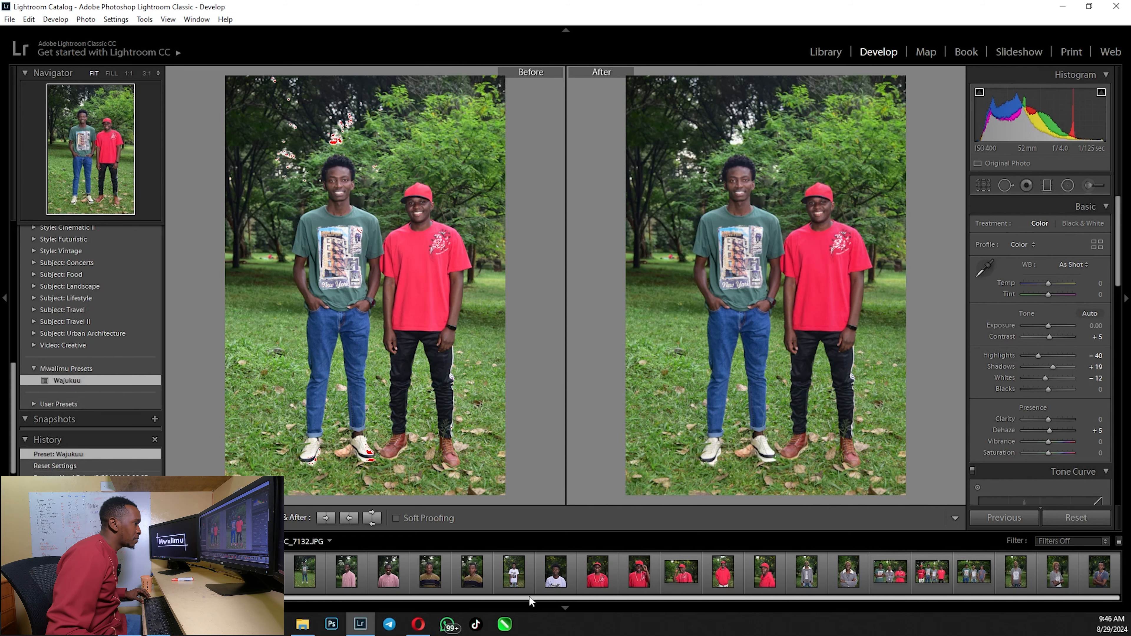
shift+click(1103, 581)
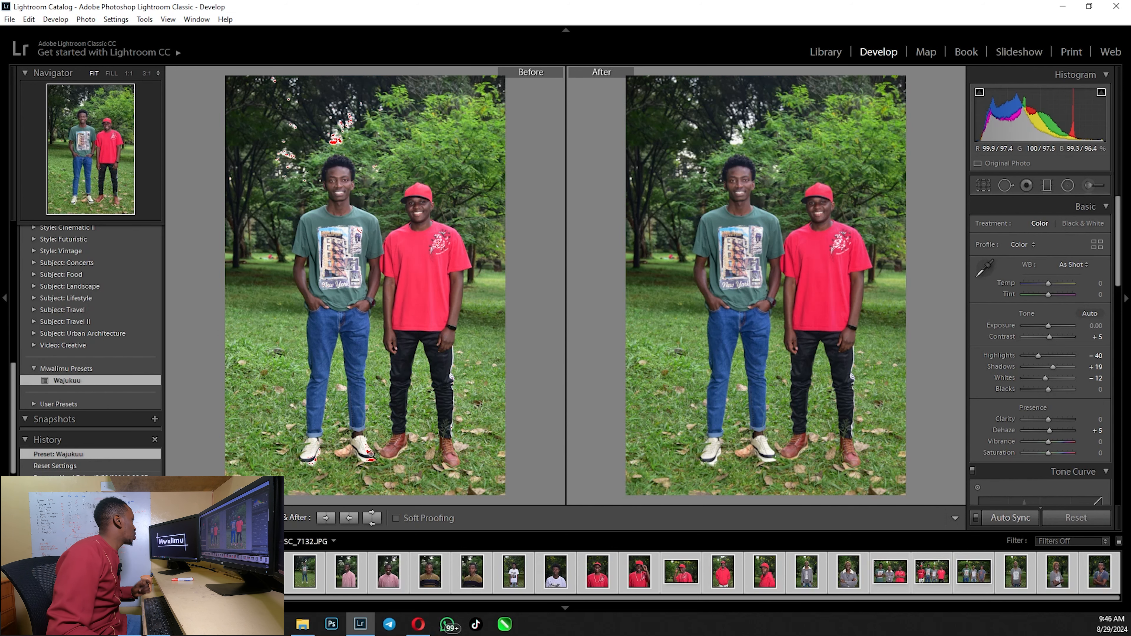
click(454, 603)
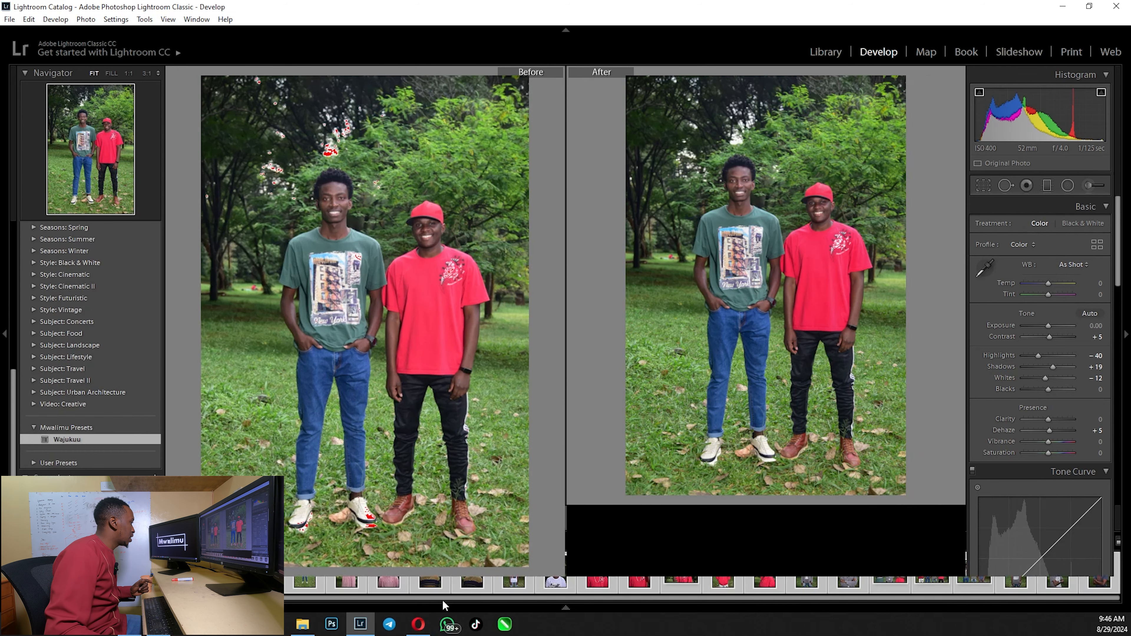
click(560, 608)
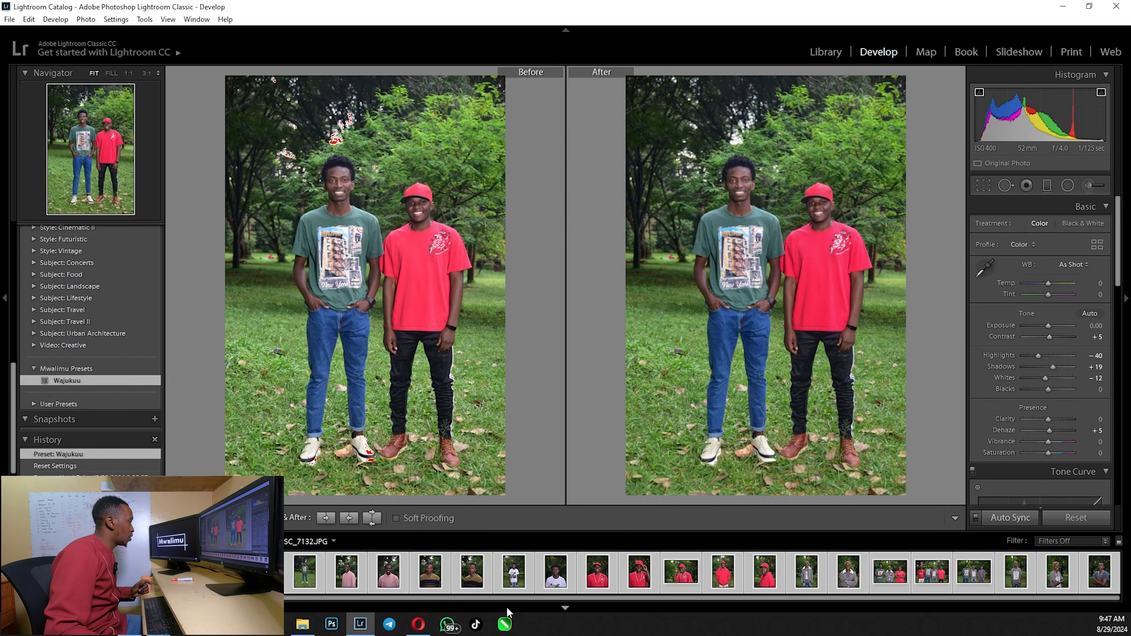
drag(492, 597, 397, 597)
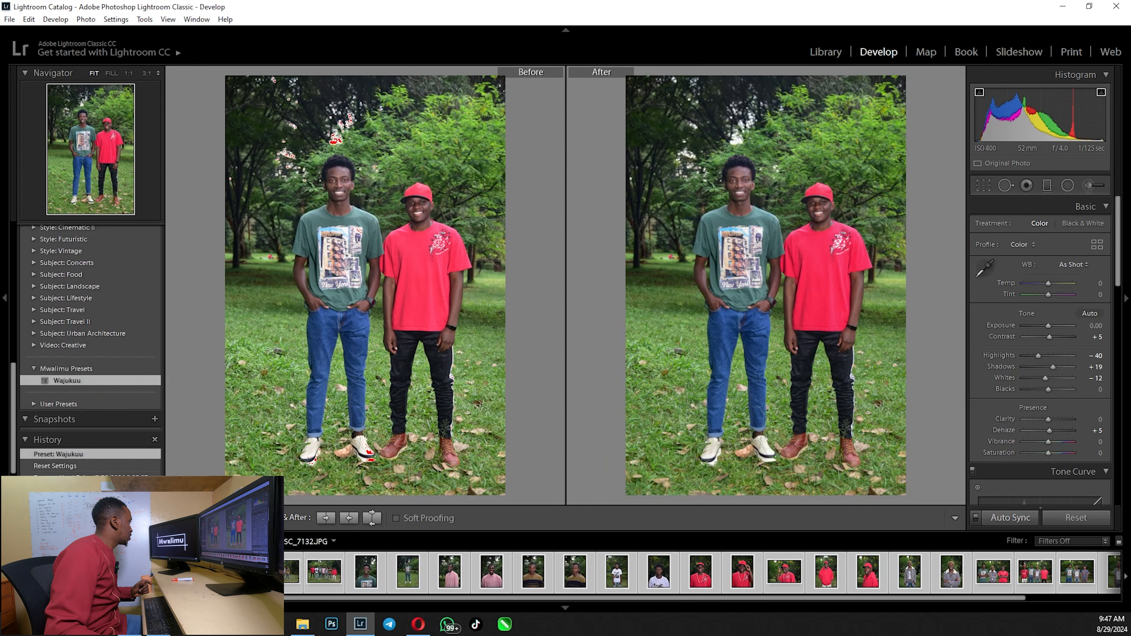
Mark the Wajukuu preset as Apply on Import
right_click(73, 379)
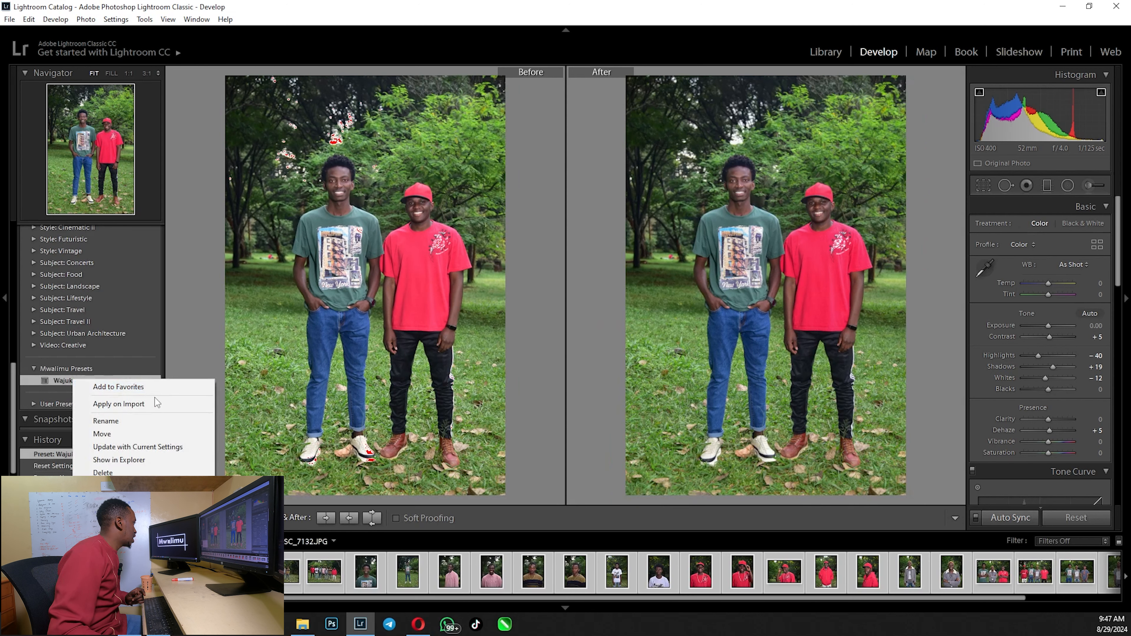
click(137, 408)
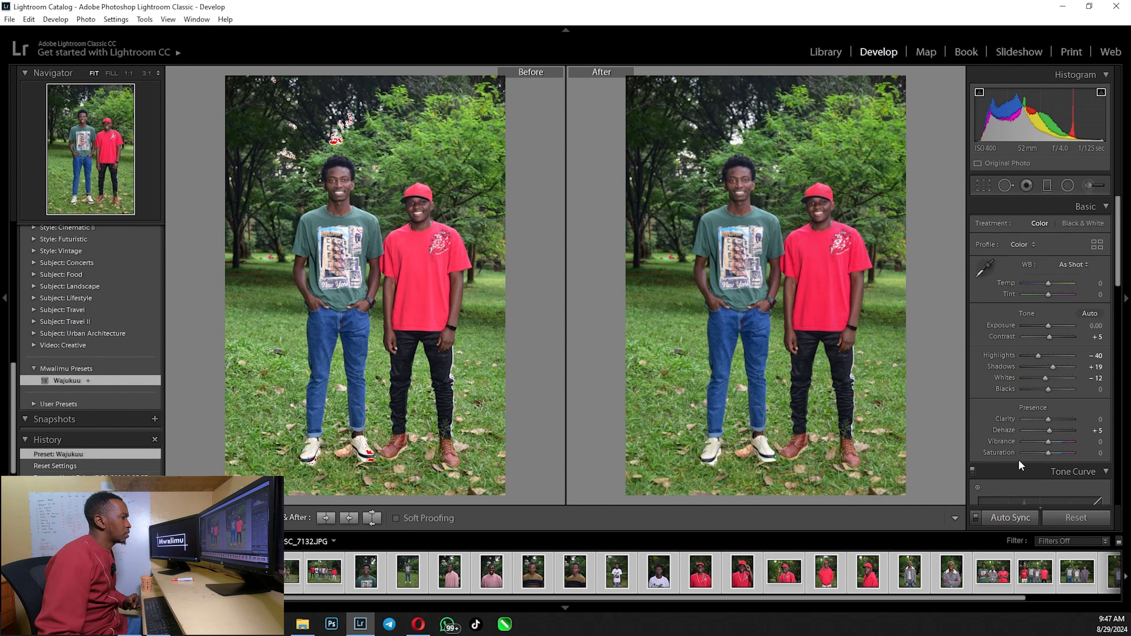
Apply the Wajukuu preset to all selected photos with DSC_7134 active, and display DSC_7197
click(241, 571)
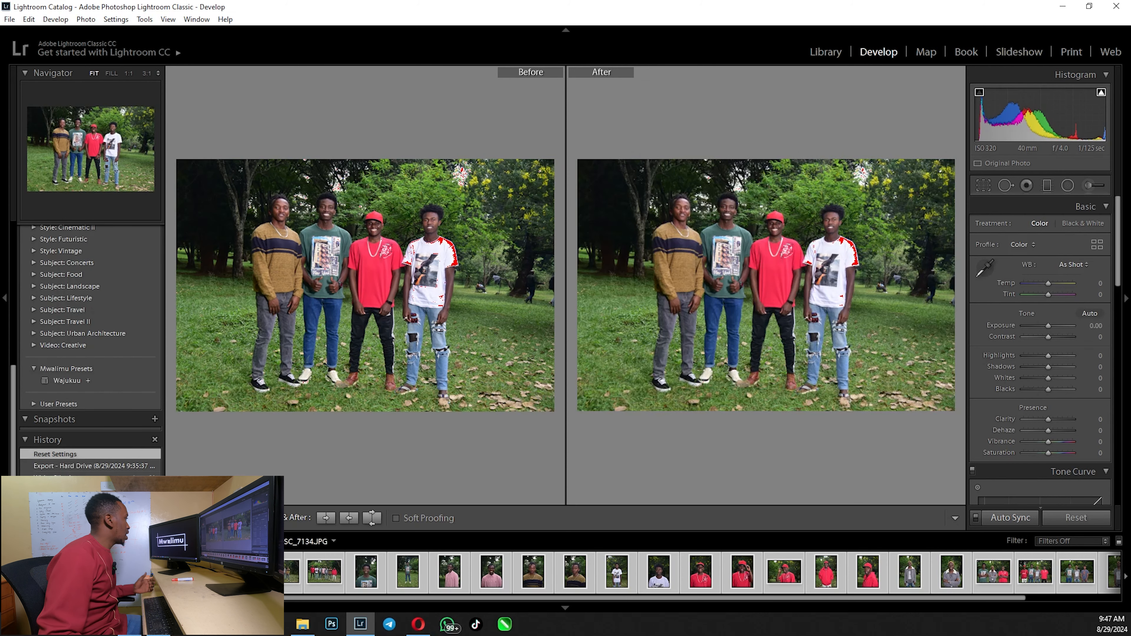
click(55, 382)
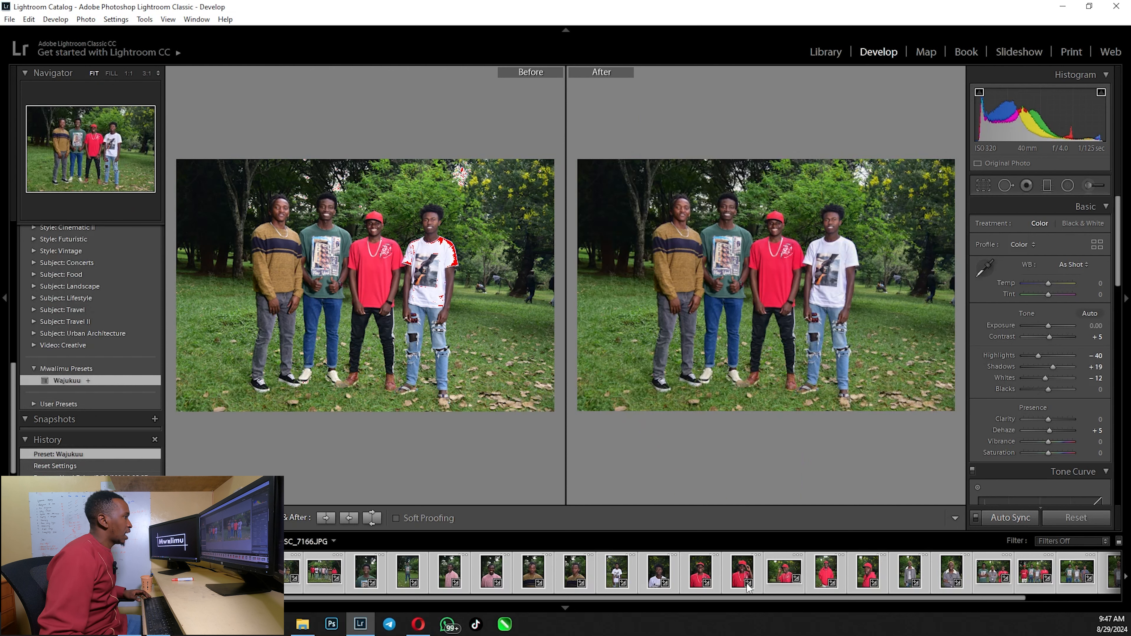
drag(990, 598, 1084, 599)
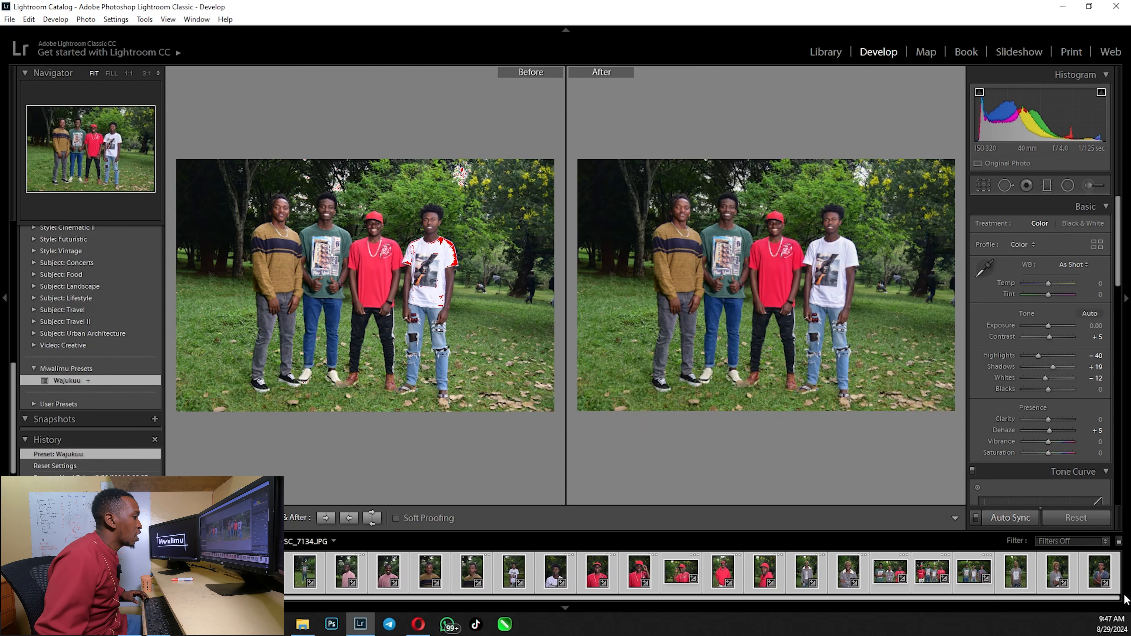
click(1050, 577)
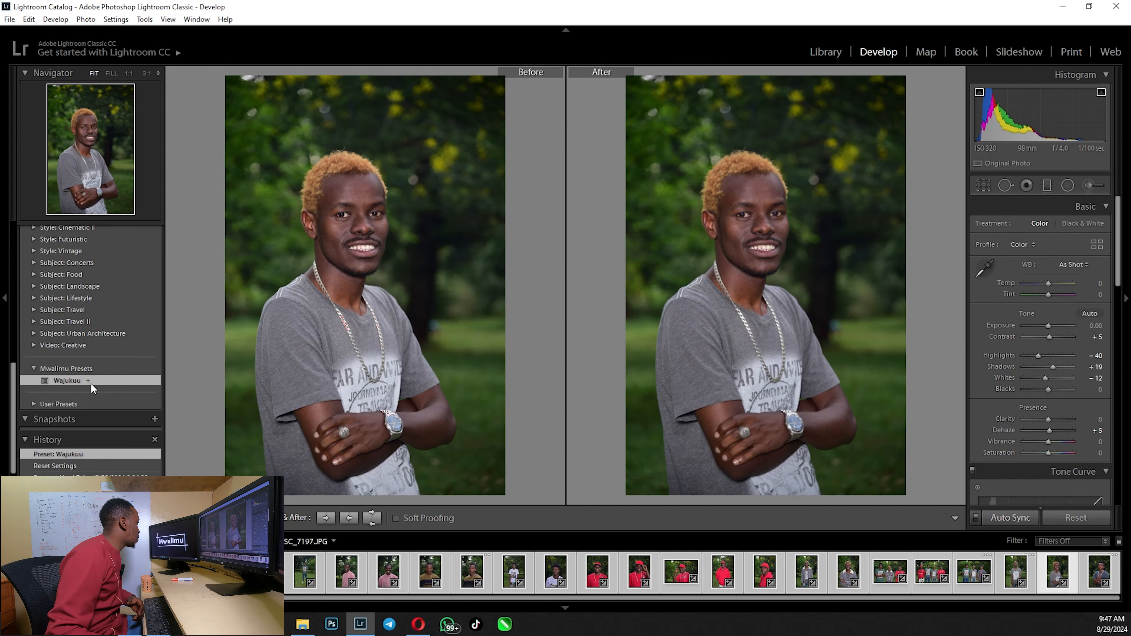
Turn off Apply on Import for the Wajukuu preset
right_click(75, 379)
click(111, 402)
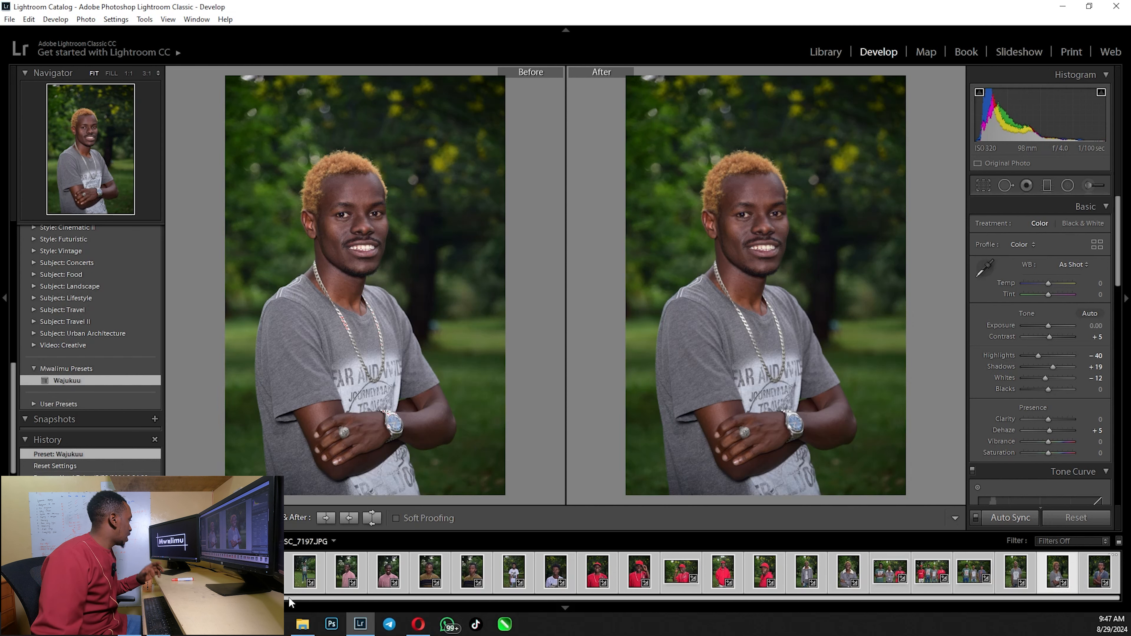
drag(293, 596, 199, 597)
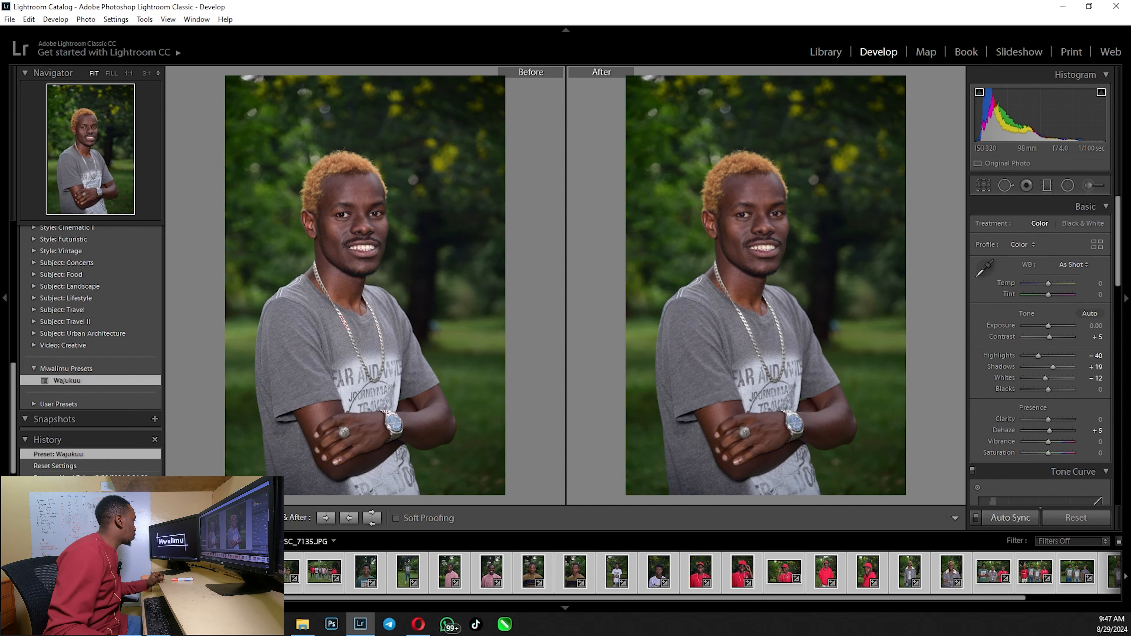
Remove the "Selects to edit" folder from the catalog in the Library module and open the Birthdays folder
click(824, 52)
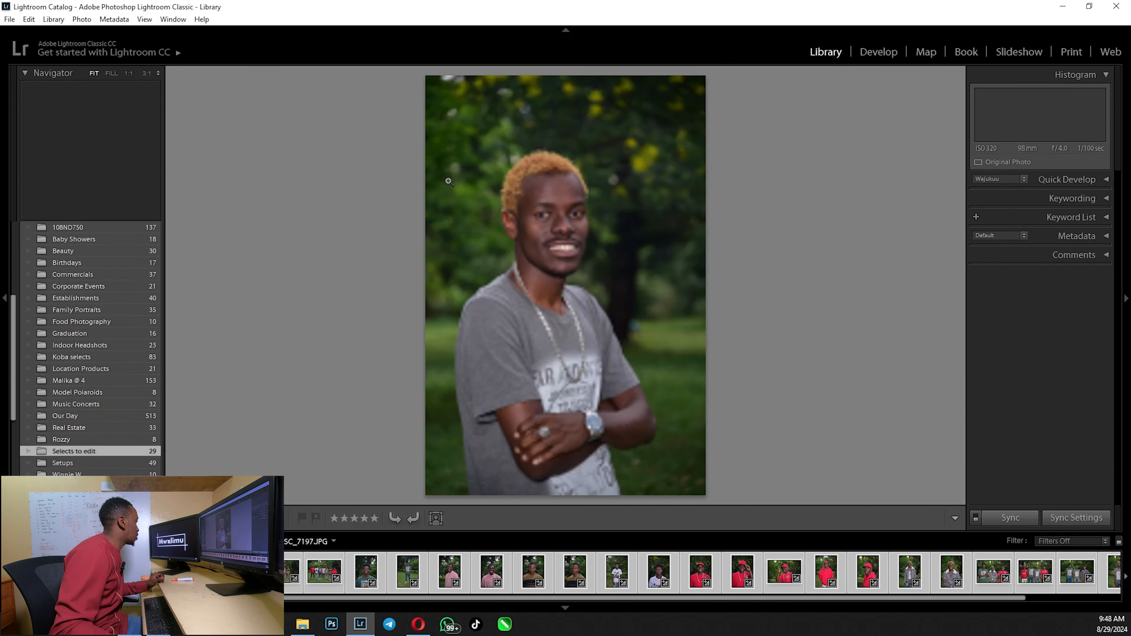
right_click(73, 451)
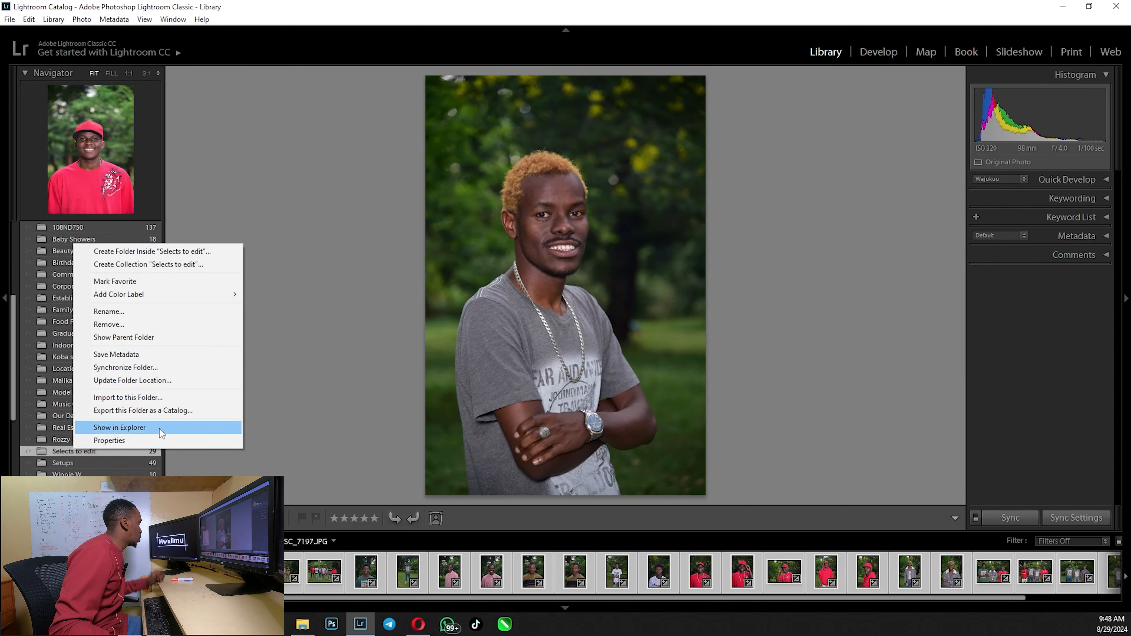
click(120, 326)
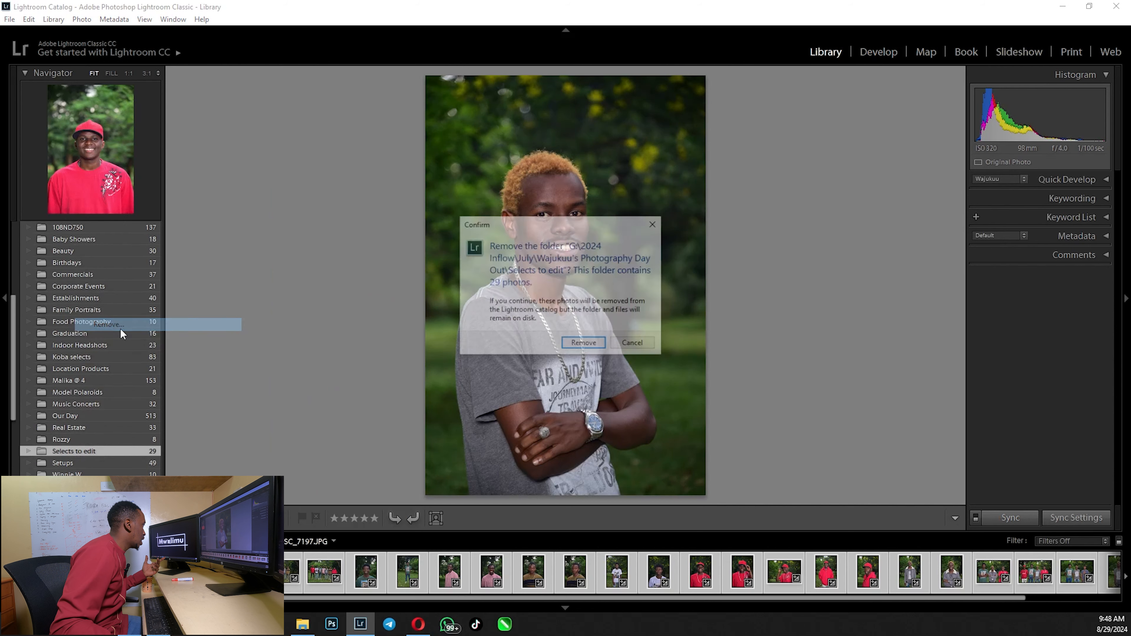
click(584, 344)
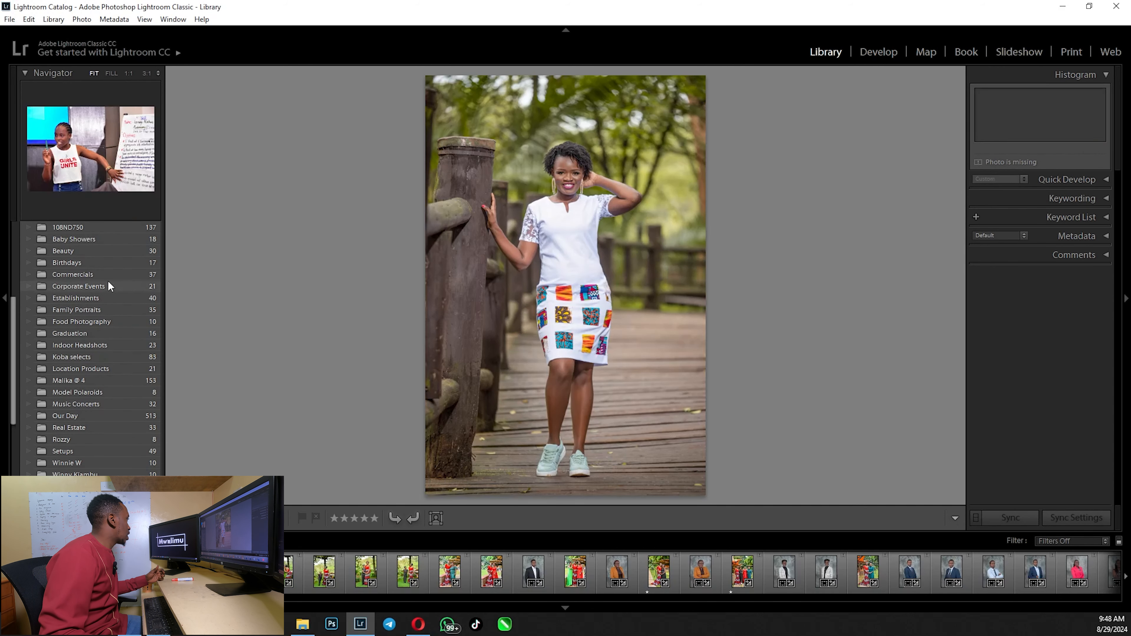
click(70, 261)
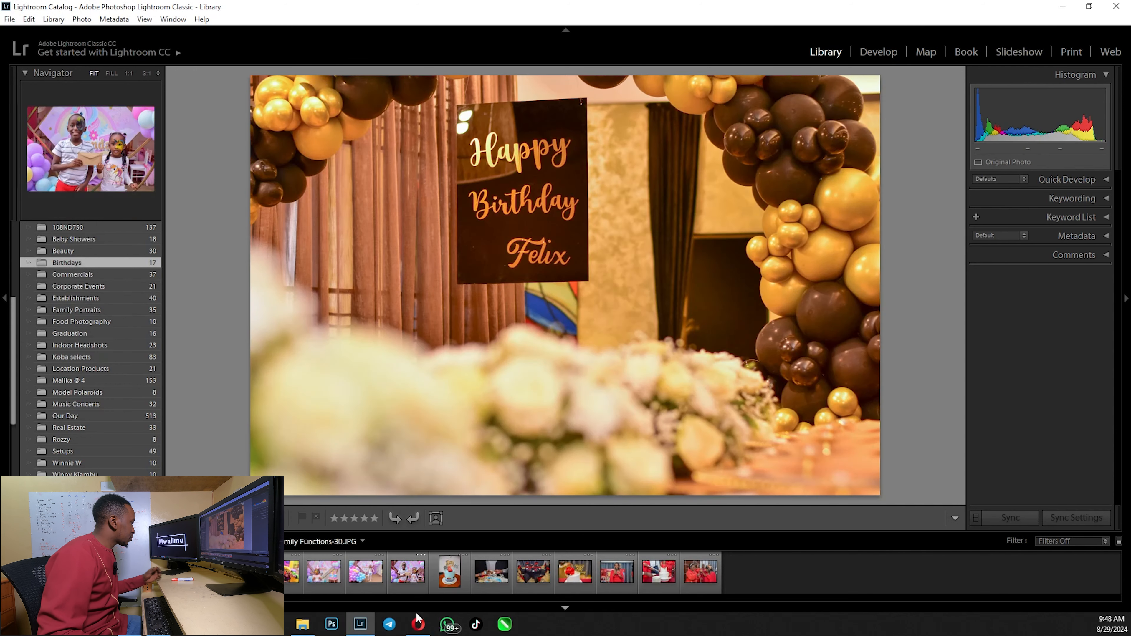
Switch to File Explorer and bring "Selects to edit" from LINES (G:), 2024 Inflow, July, Wajukuu's Photography Day Out into Lightroom for import
click(303, 624)
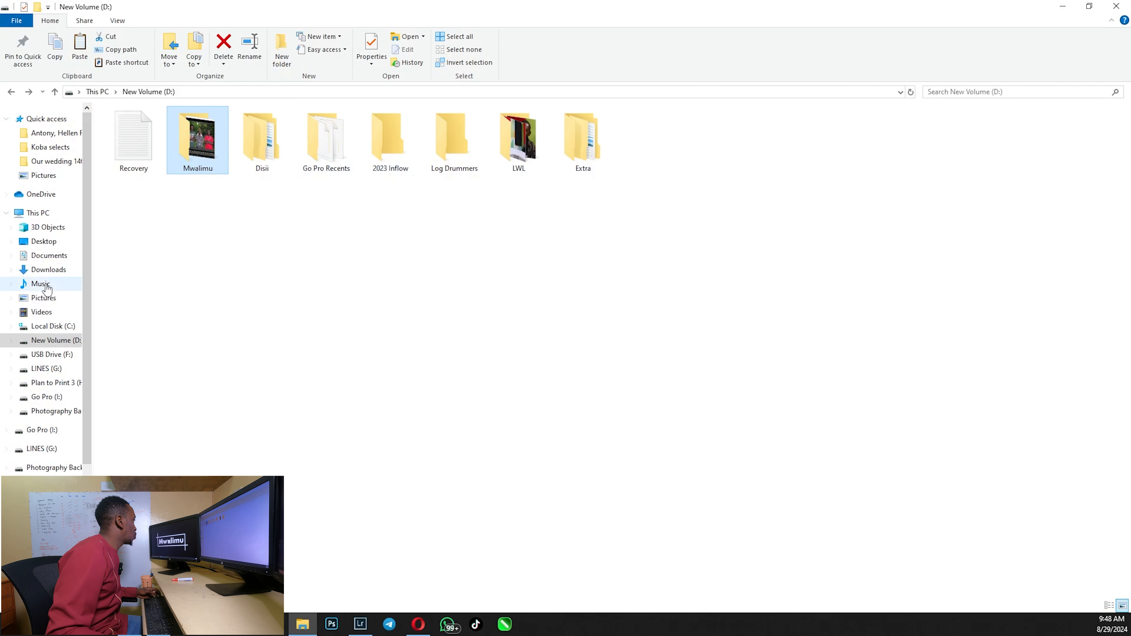
click(47, 369)
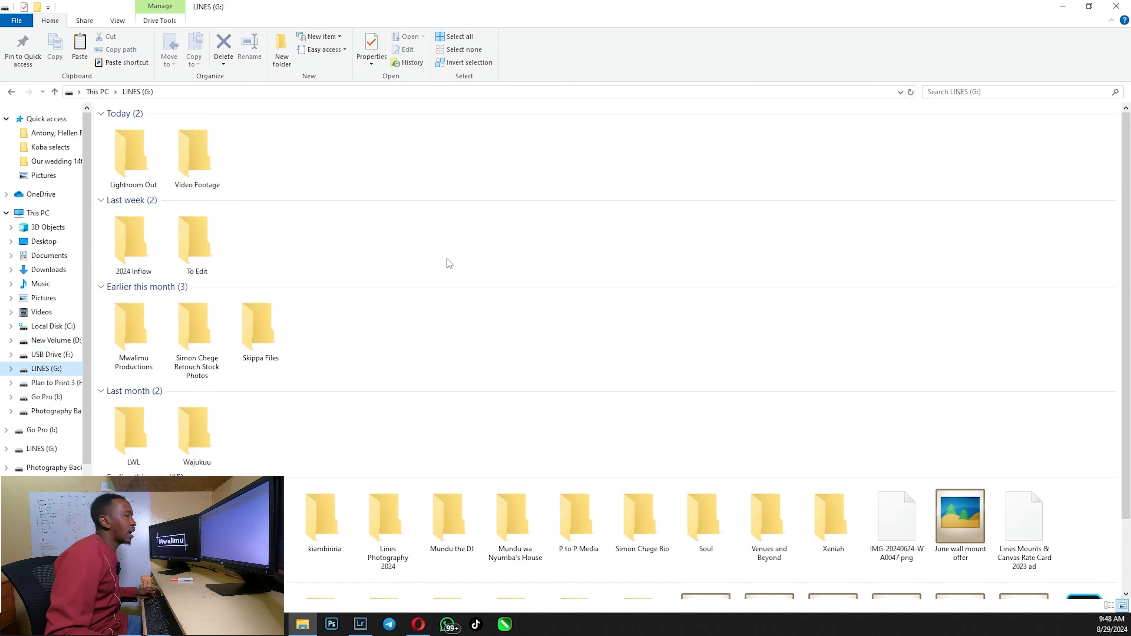
click(145, 246)
double_click(145, 246)
double_click(261, 150)
double_click(142, 150)
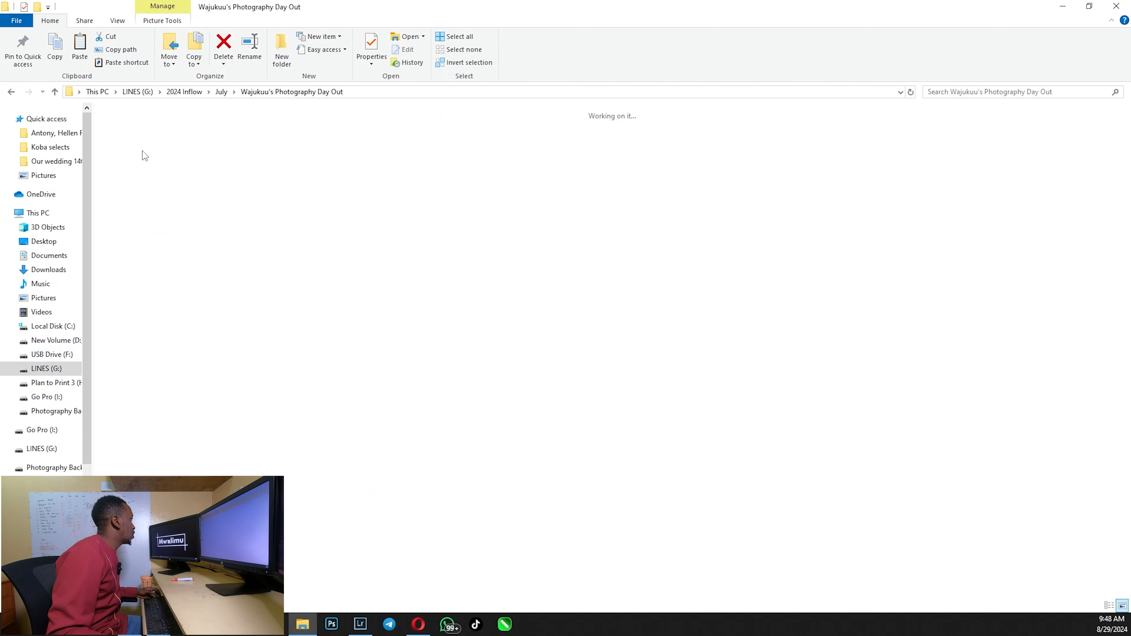
click(146, 155)
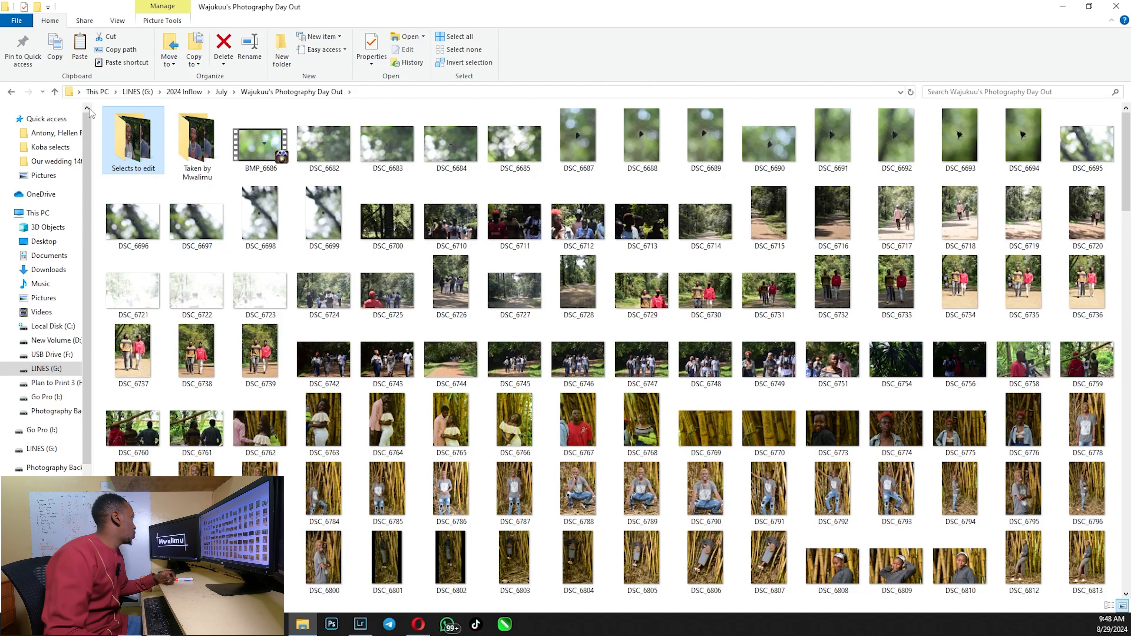
drag(120, 123, 521, 311)
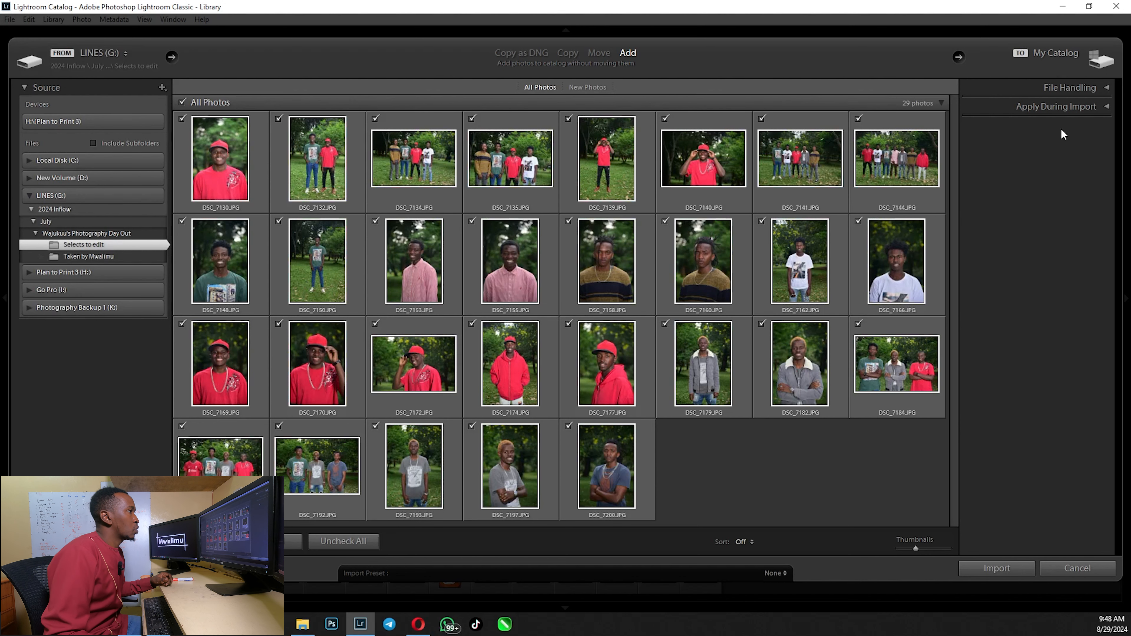
Import all photos of the "Selects to edit" folder with Wajukuu from Mwalimu Presets as the develop settings
click(1105, 106)
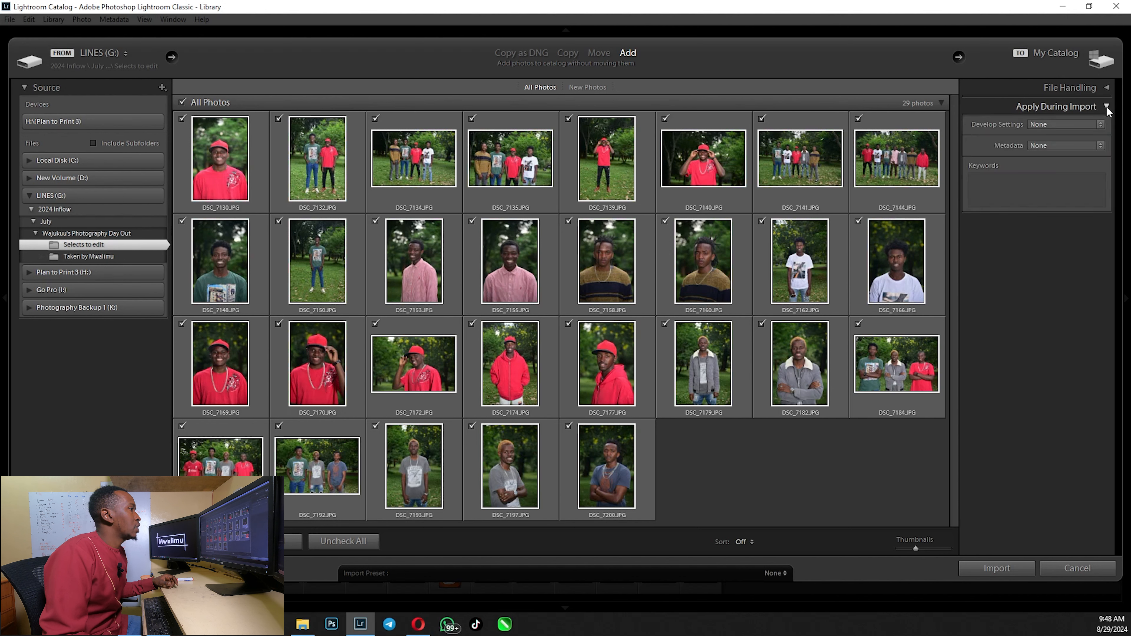
click(1105, 88)
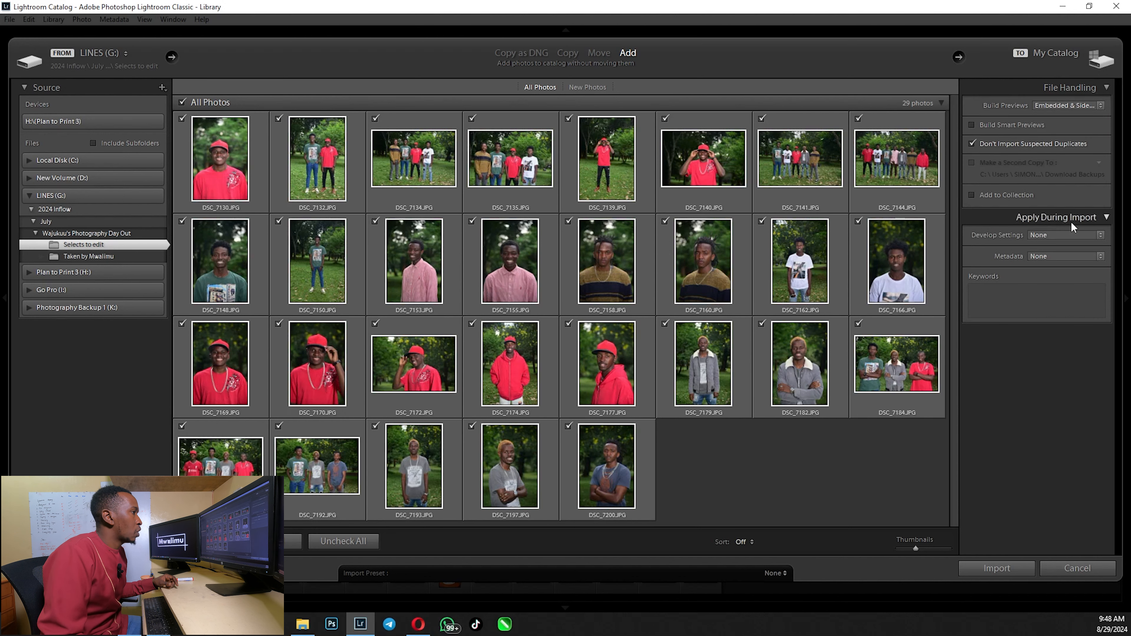
click(1087, 236)
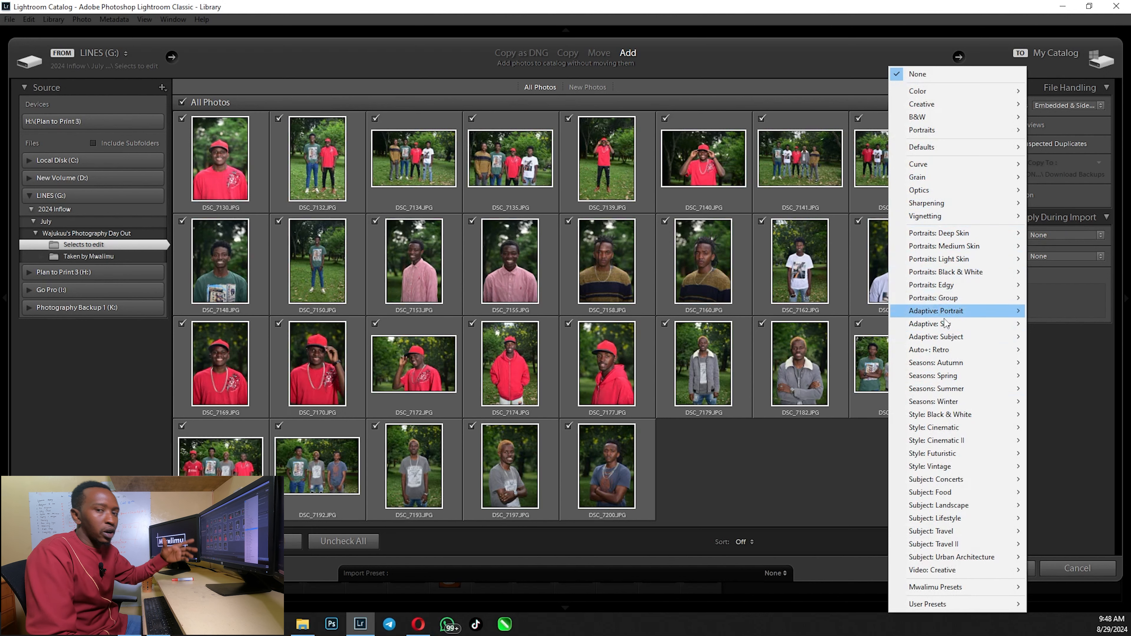
mouse_move(935, 588)
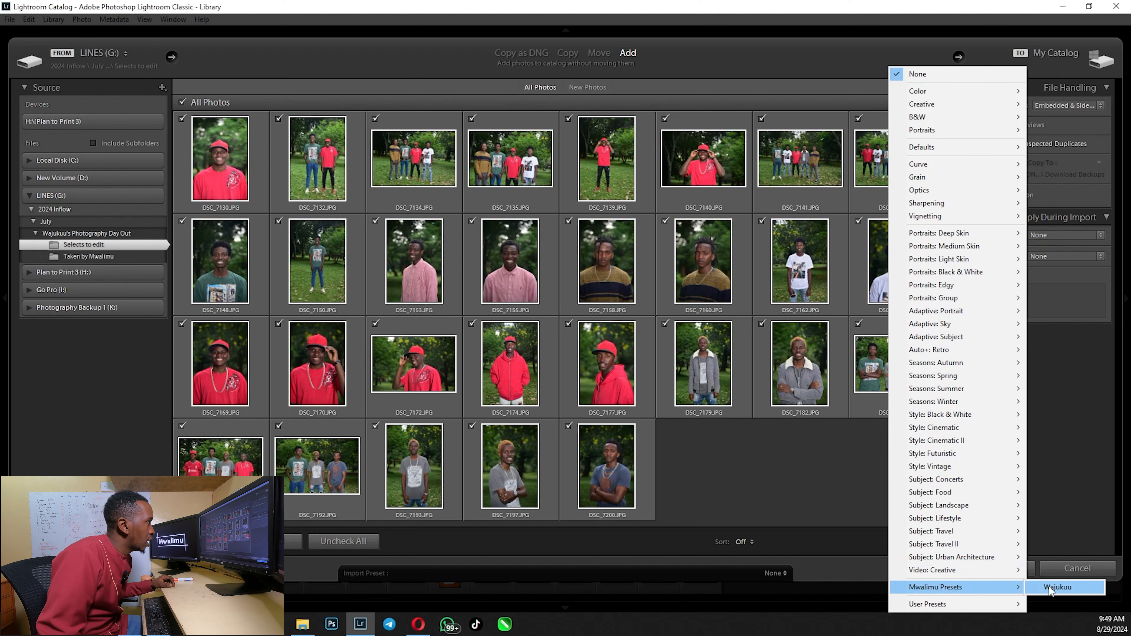
click(1048, 587)
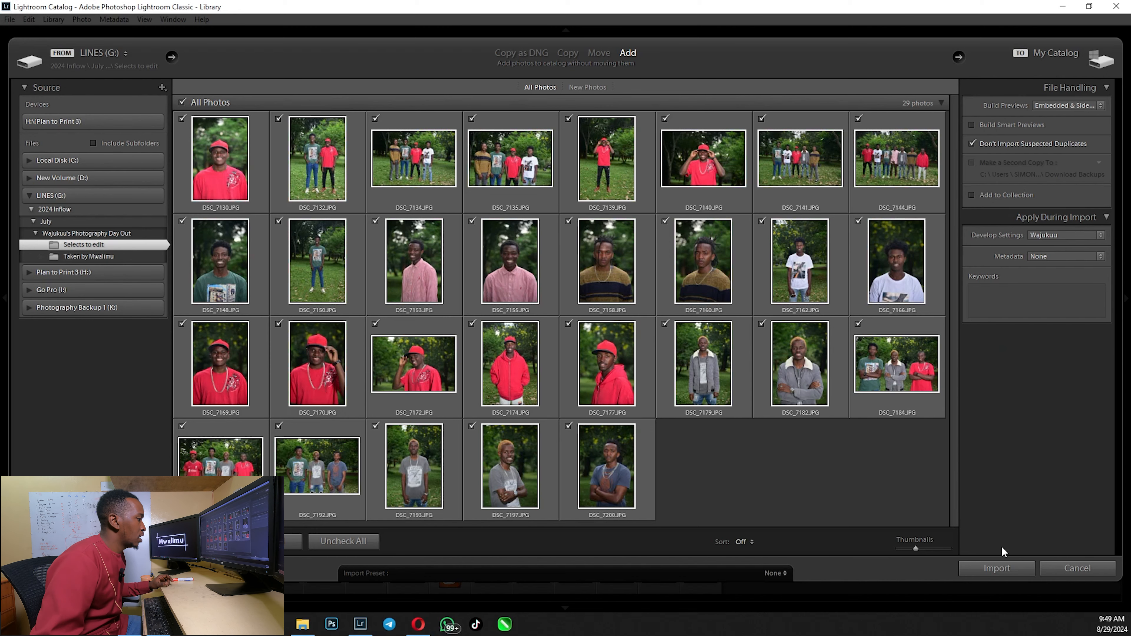
click(994, 568)
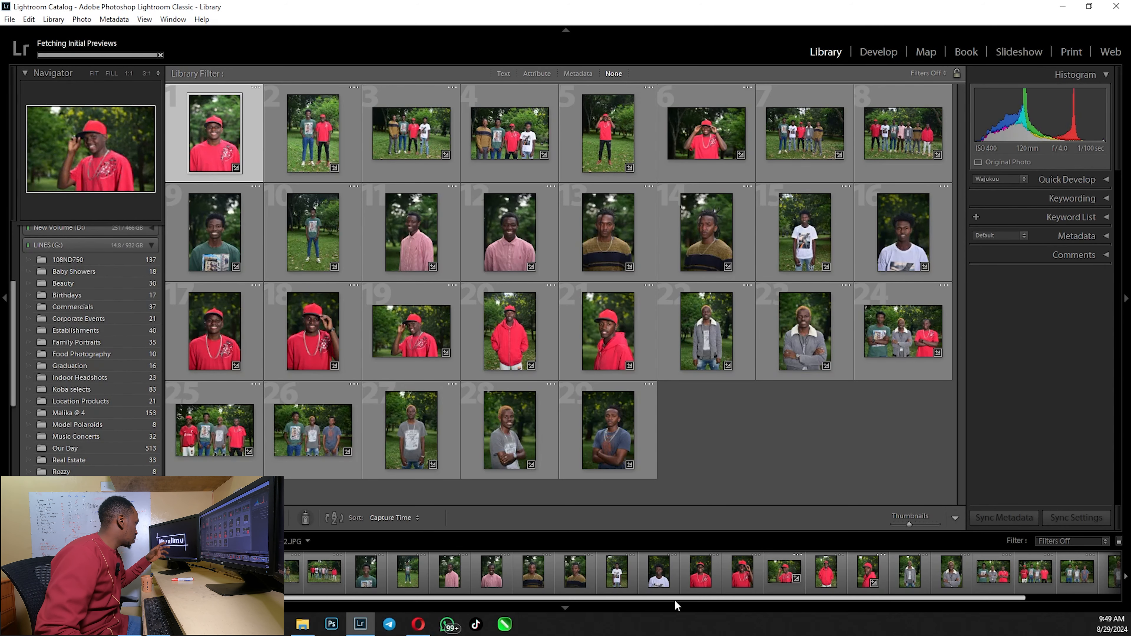
Open the imported photo DSC_7132 in the Develop module
double_click(359, 579)
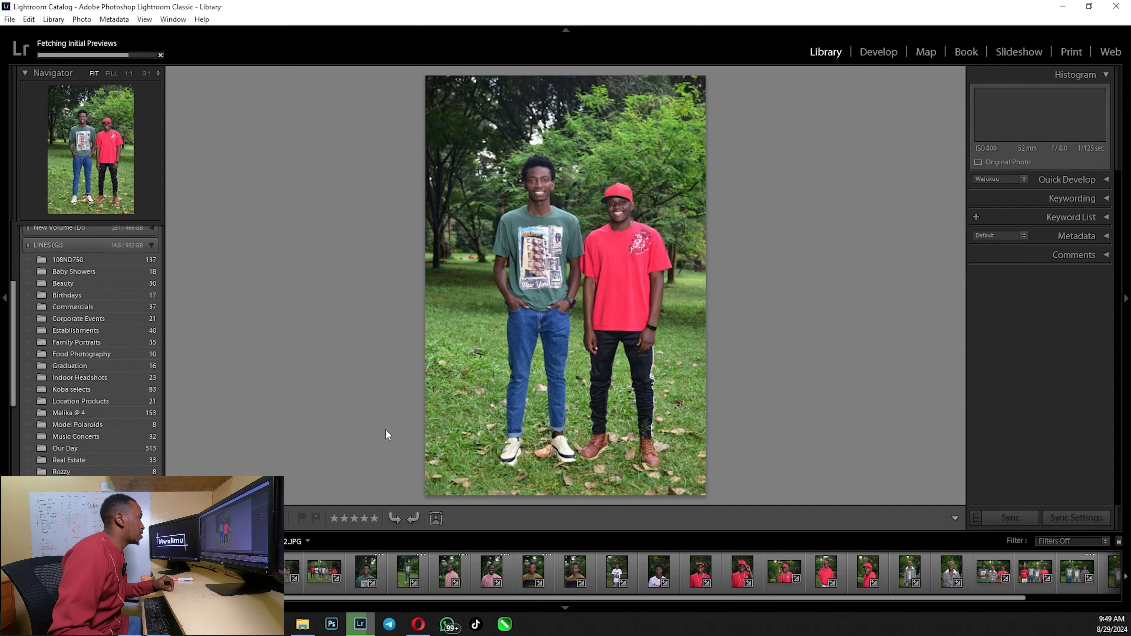
click(873, 51)
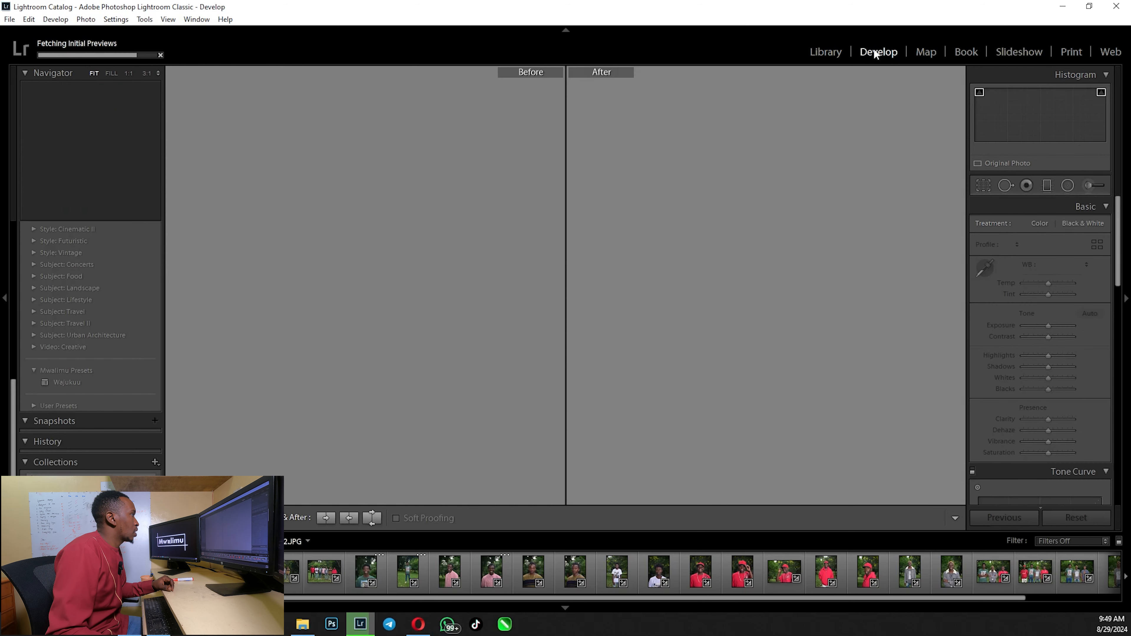